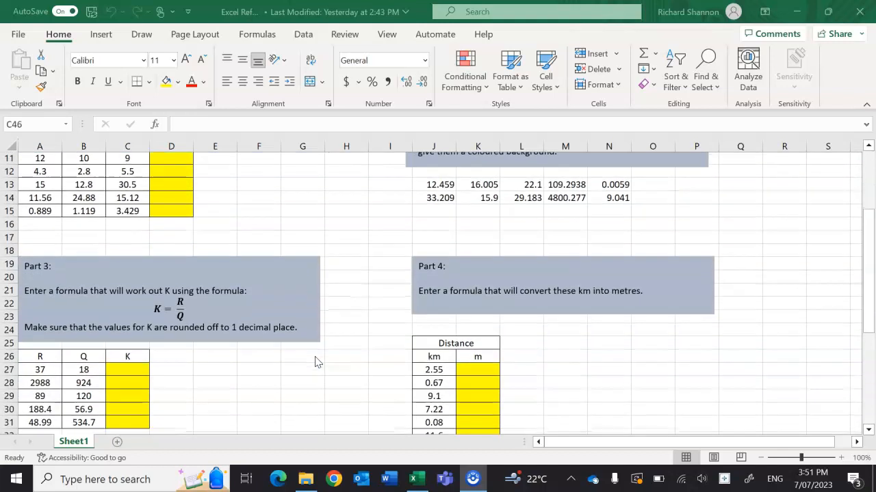
pyautogui.scroll(1, 314, 361)
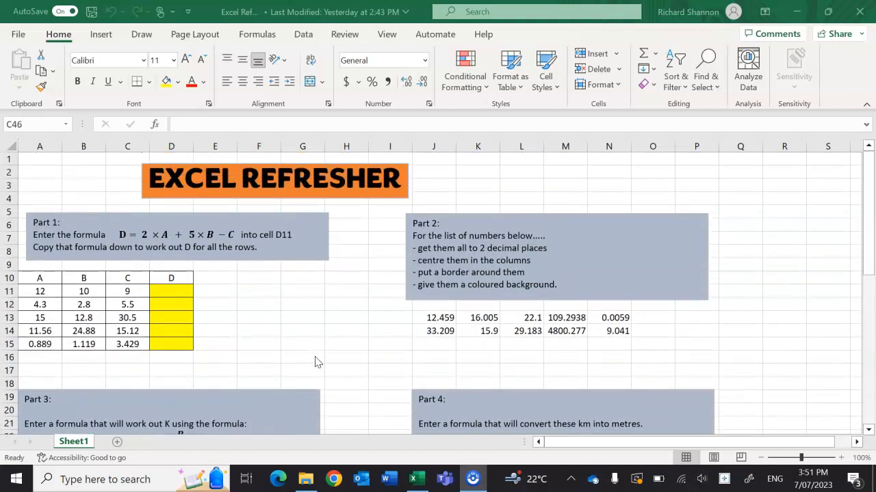
pyautogui.scroll(-3, 314, 362)
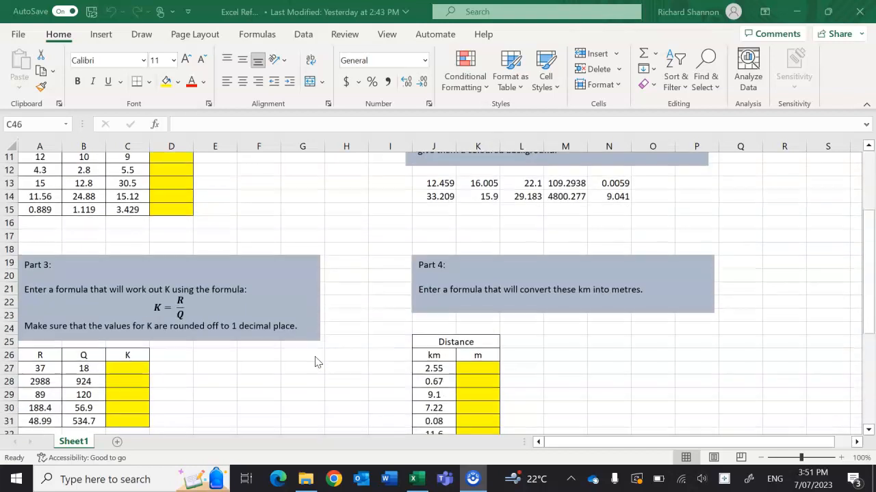
pyautogui.scroll(3, 315, 361)
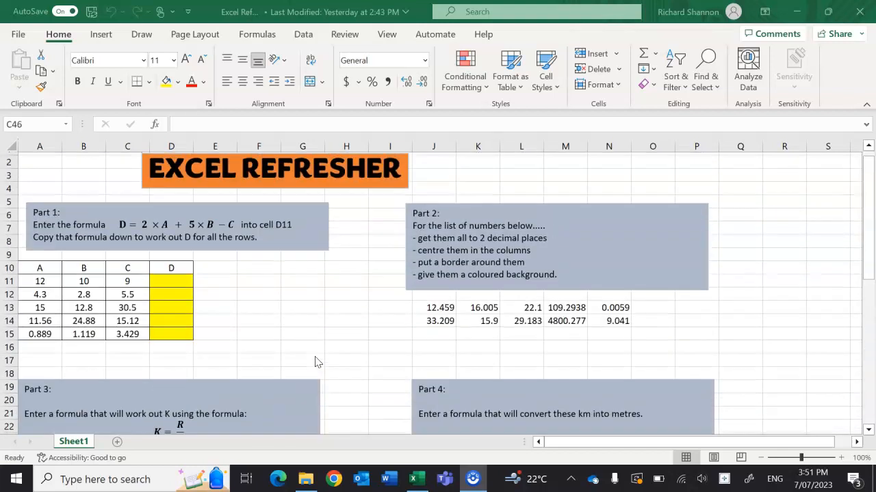
pyautogui.scroll(1, 316, 362)
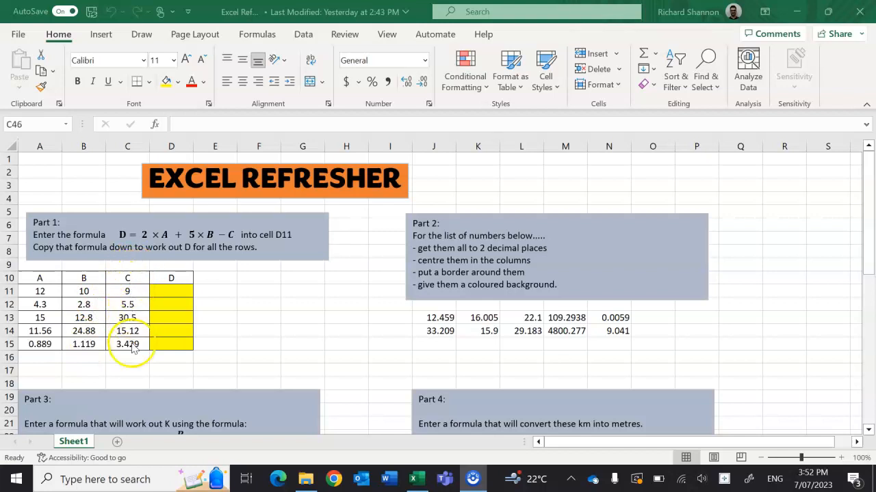
# Step: Enter the Part 1 formula =2*A11+5*B11-C11 in cell D11, referencing the A, B and C values of that row
pyautogui.click(165, 290)
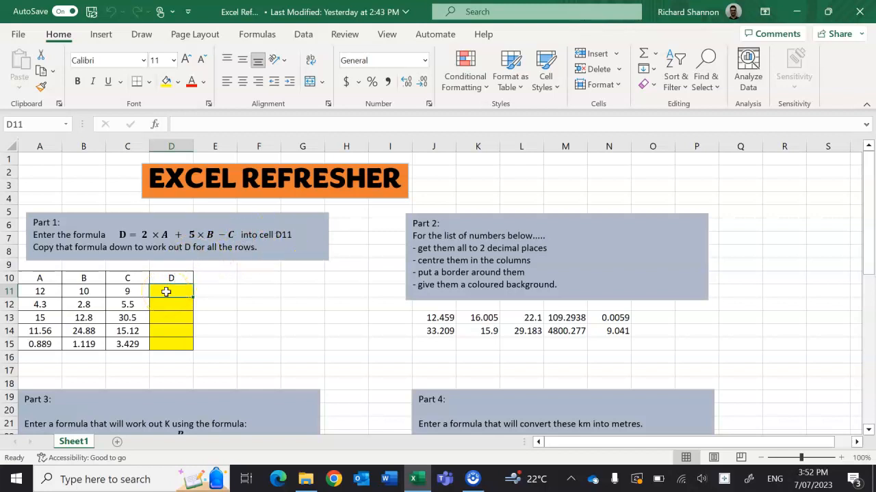
pyautogui.write('=2*')
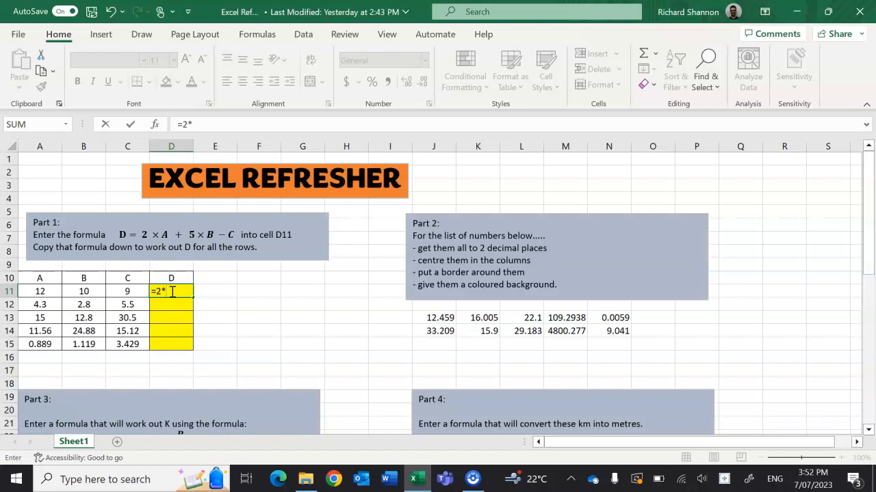
pyautogui.click(44, 291)
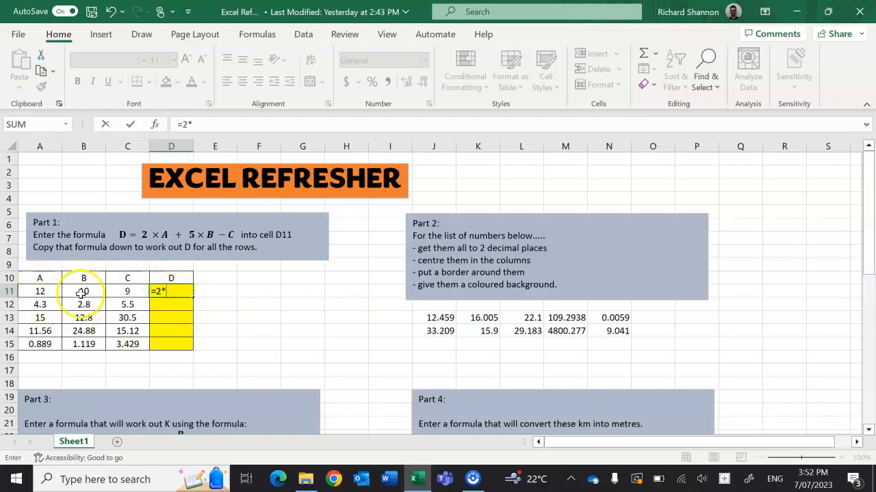
pyautogui.click(50, 291)
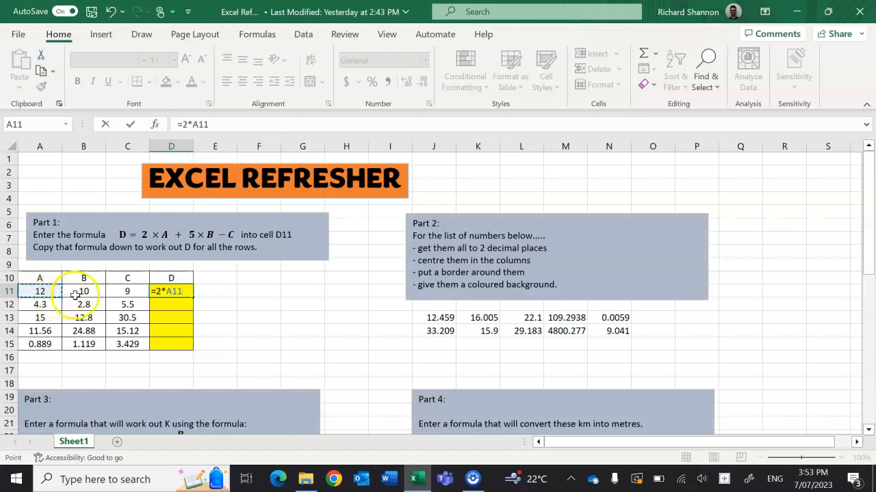
pyautogui.write('+')
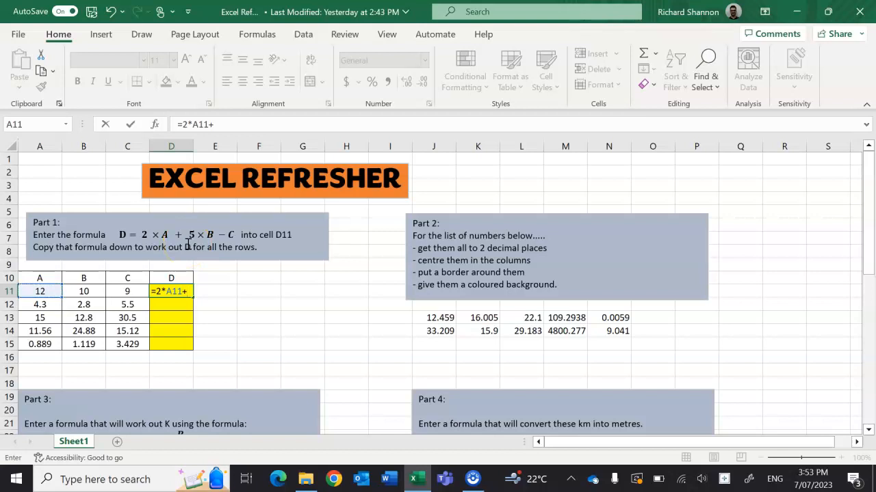
pyautogui.write('5*')
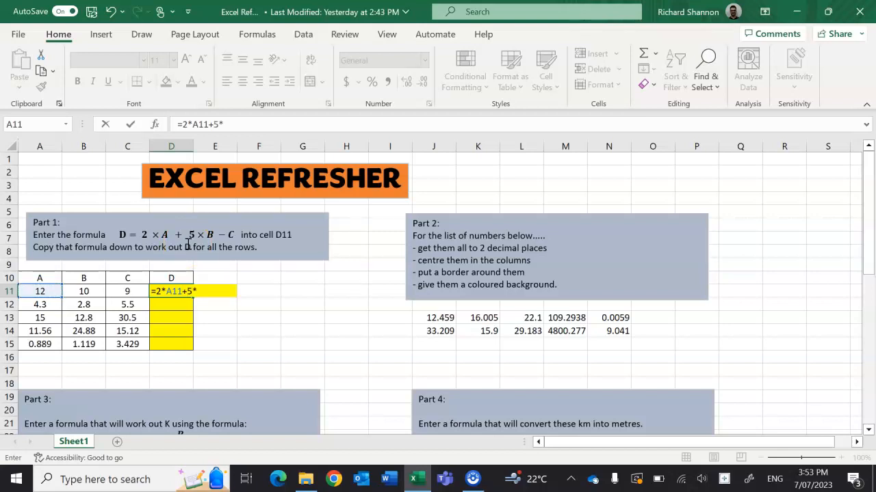
pyautogui.click(102, 291)
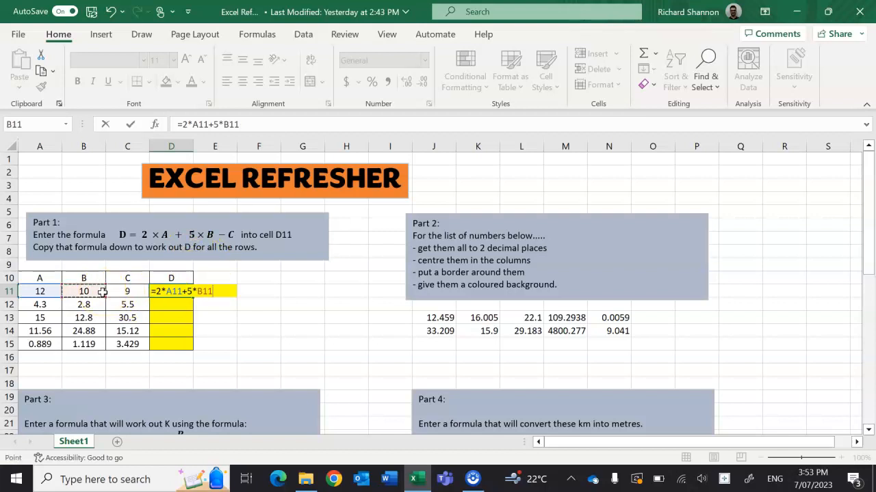
pyautogui.write('-')
pyautogui.click(132, 292)
pyautogui.press('Return')
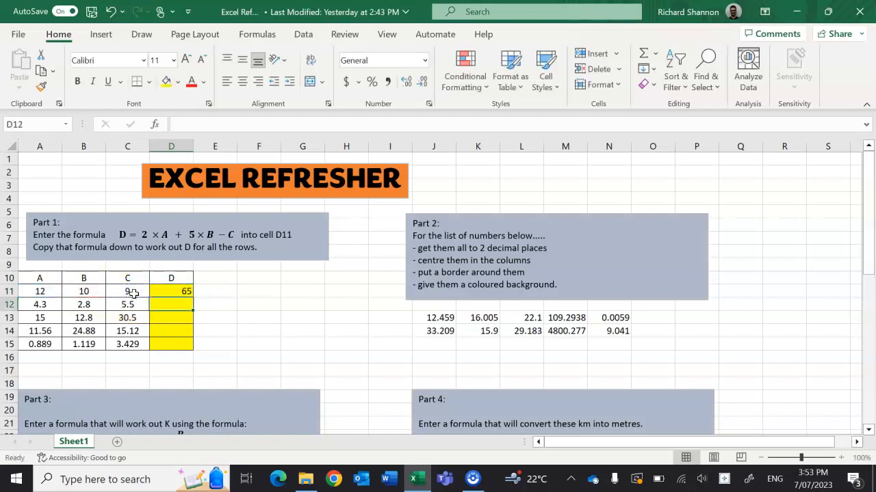
pyautogui.click(220, 313)
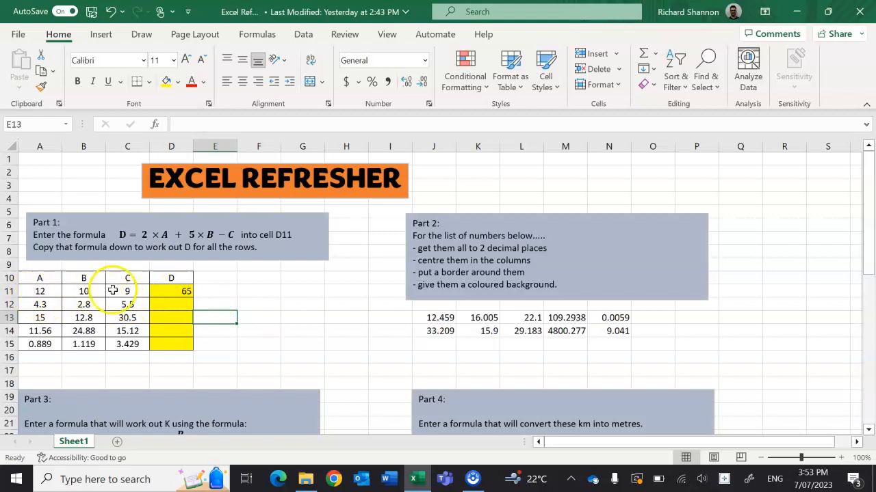
pyautogui.click(167, 293)
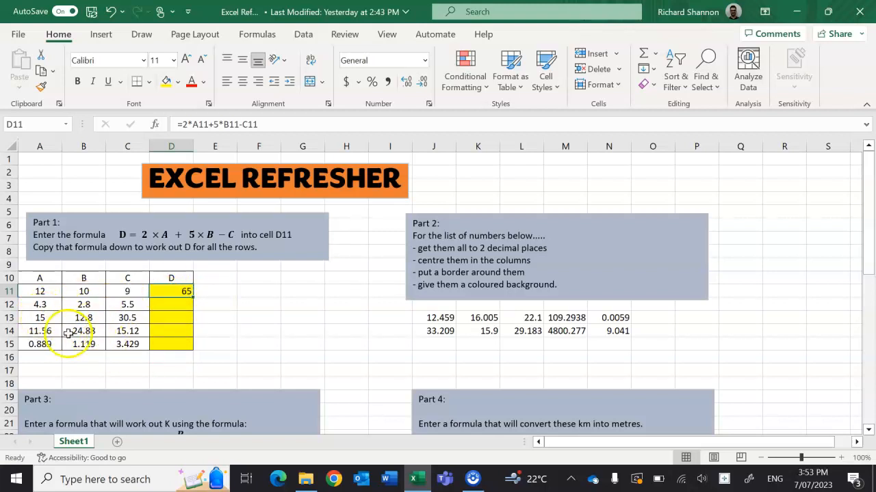
pyautogui.click(228, 322)
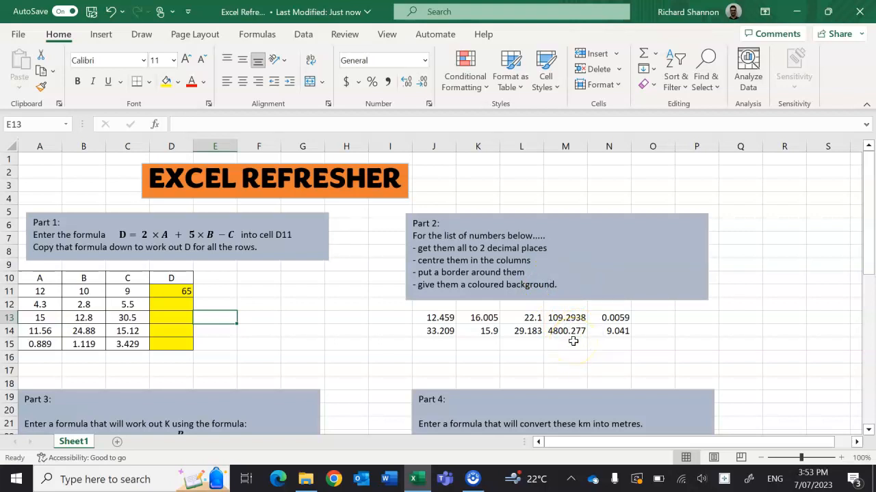
# Step: Reduce the first number of the Part 2 list, in cell J13, to two decimal places and centre it horizontally
pyautogui.click(446, 321)
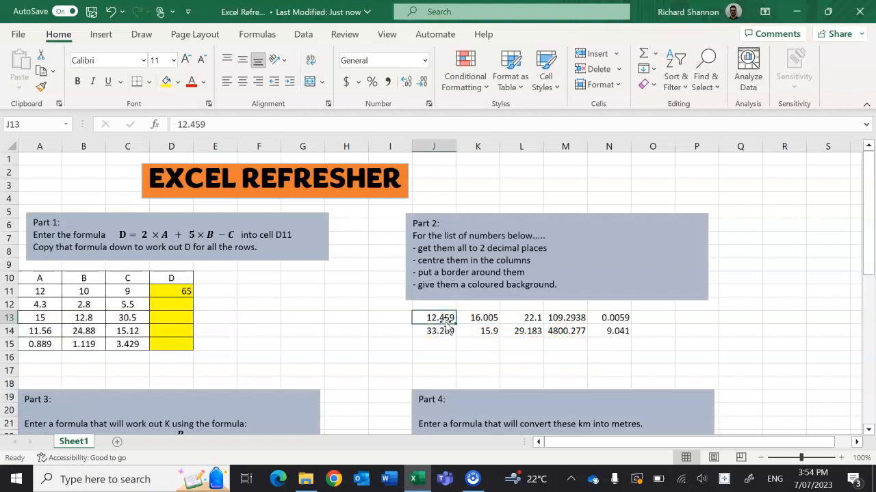
pyautogui.click(424, 86)
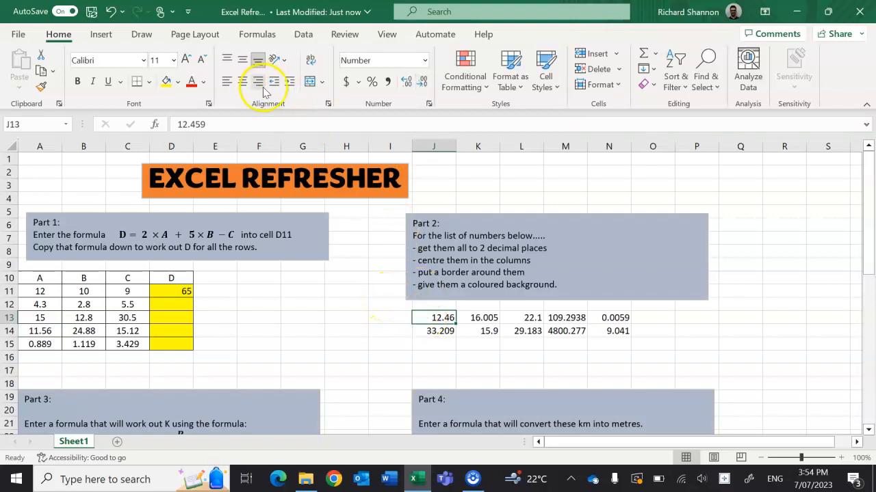
pyautogui.click(242, 81)
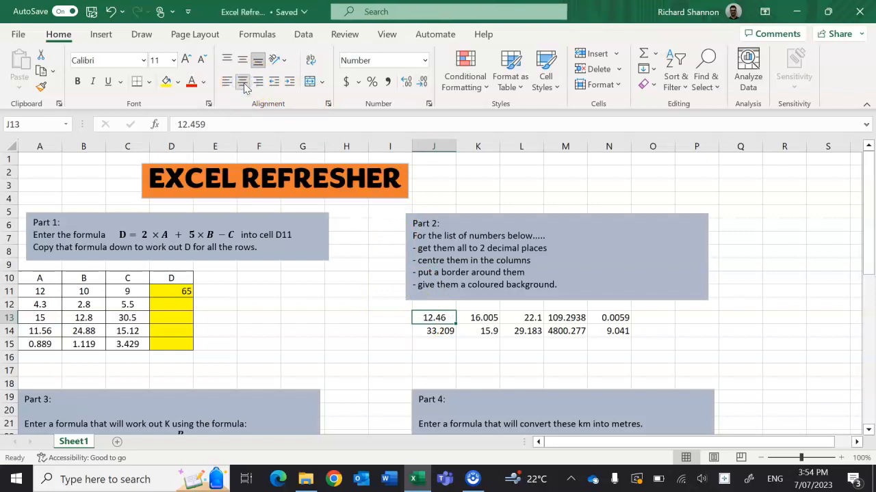
# Step: Give cell J13 in the Part 2 list a dark orange background fill
pyautogui.click(150, 82)
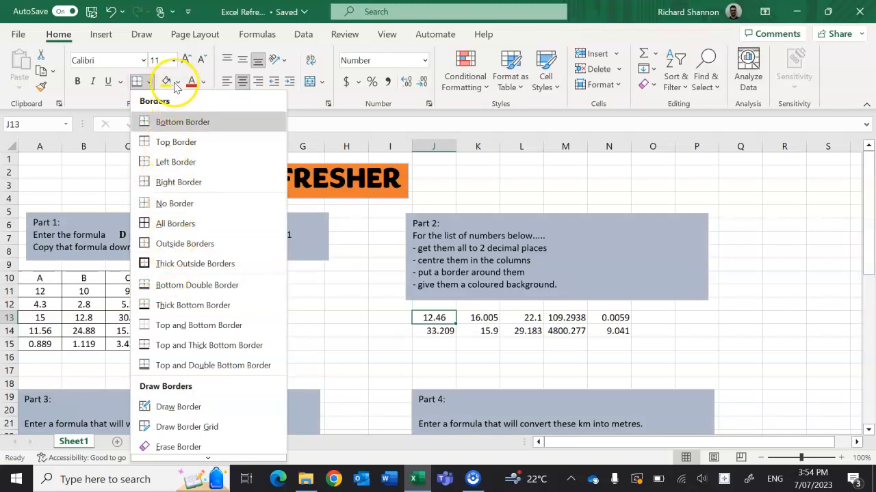
pyautogui.click(349, 235)
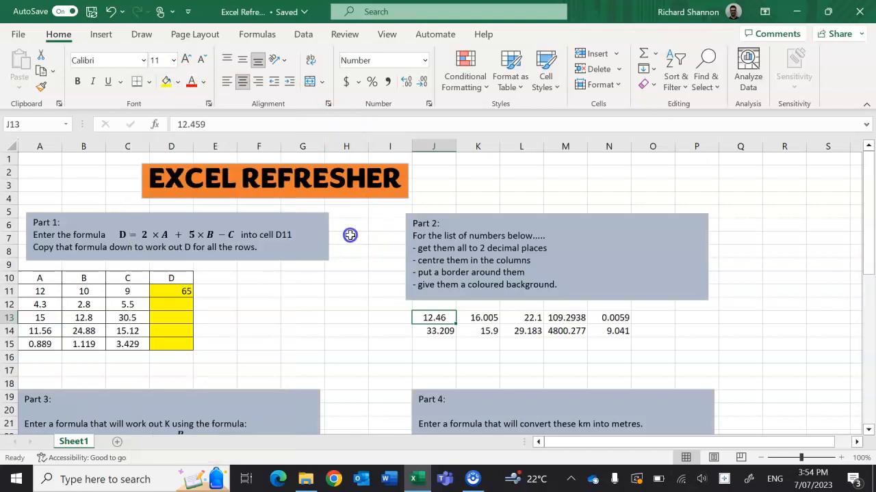
pyautogui.click(177, 83)
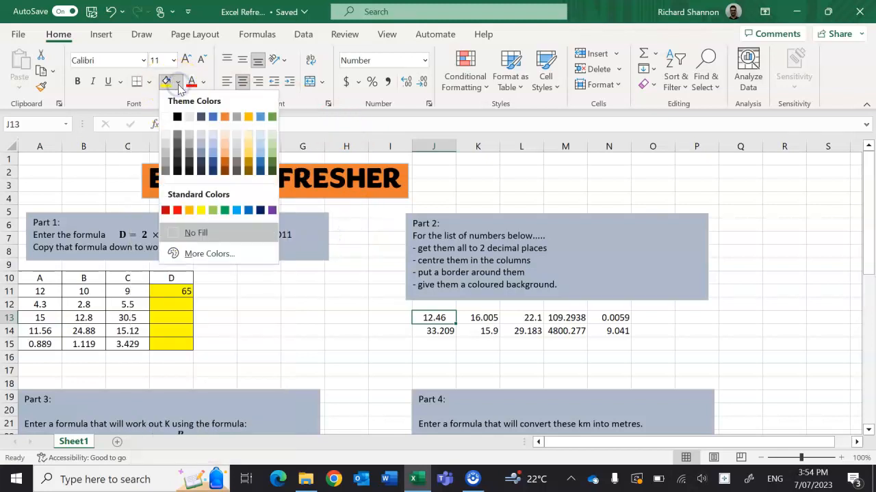
pyautogui.click(225, 169)
pyautogui.click(378, 302)
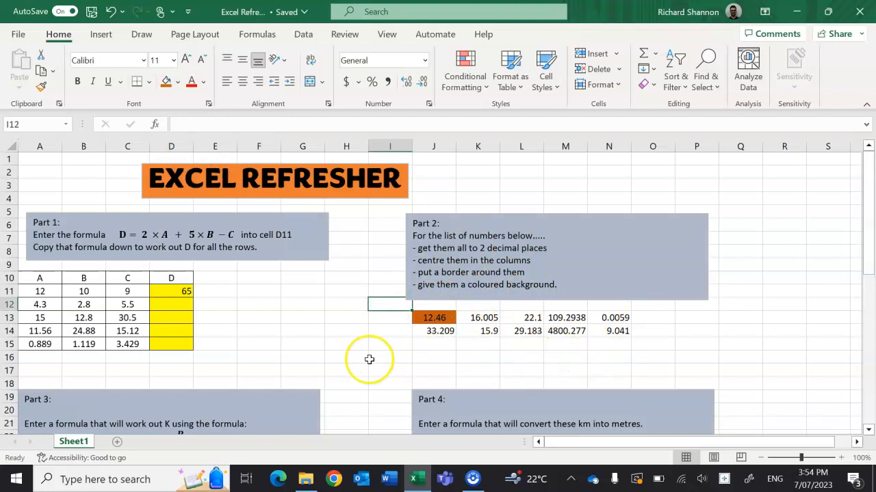
# Step: Review the instructions and empty answer columns of Parts 3, 4 and 5, including the K column for R divided by Q
pyautogui.scroll(-5, 369, 359)
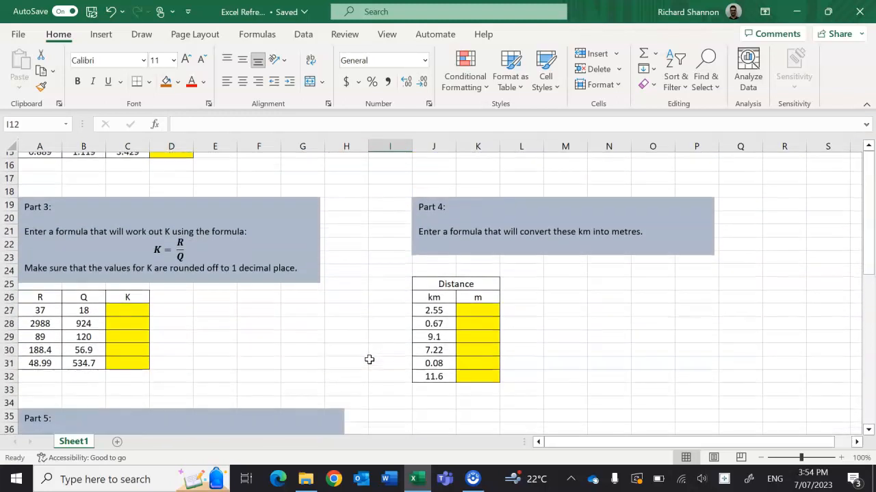
pyautogui.scroll(-3, 369, 359)
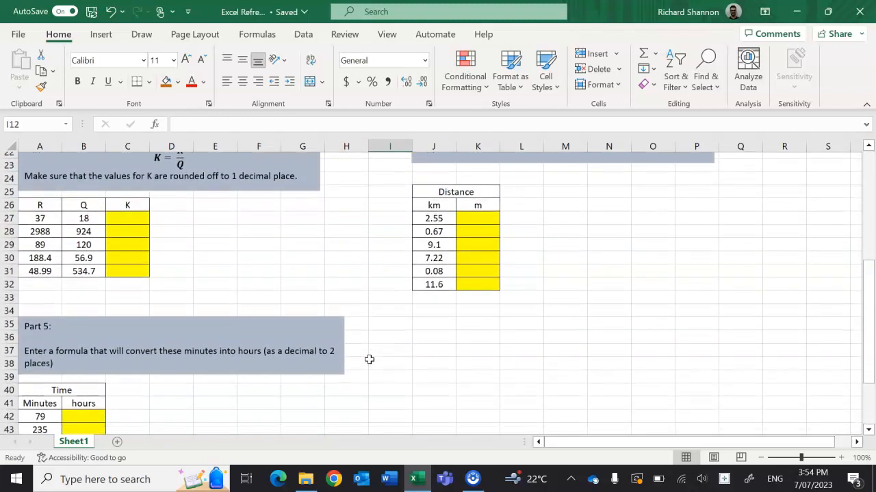
pyautogui.scroll(2, 369, 359)
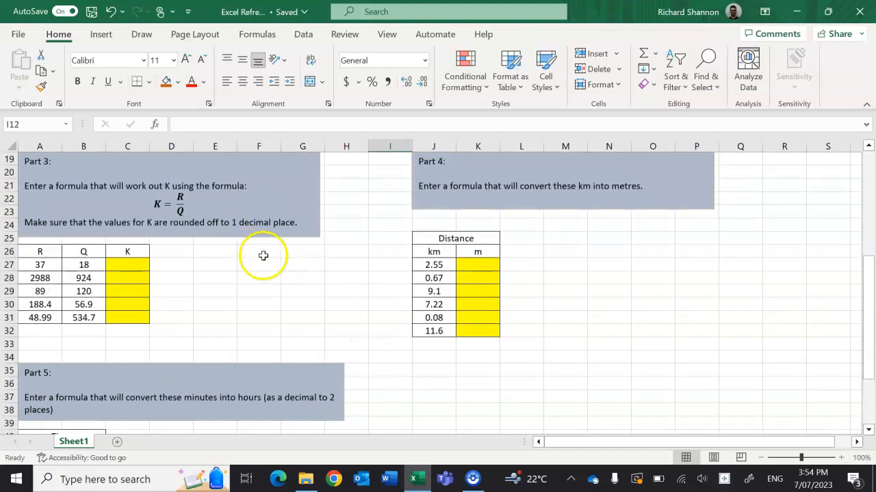
pyautogui.scroll(2, 263, 255)
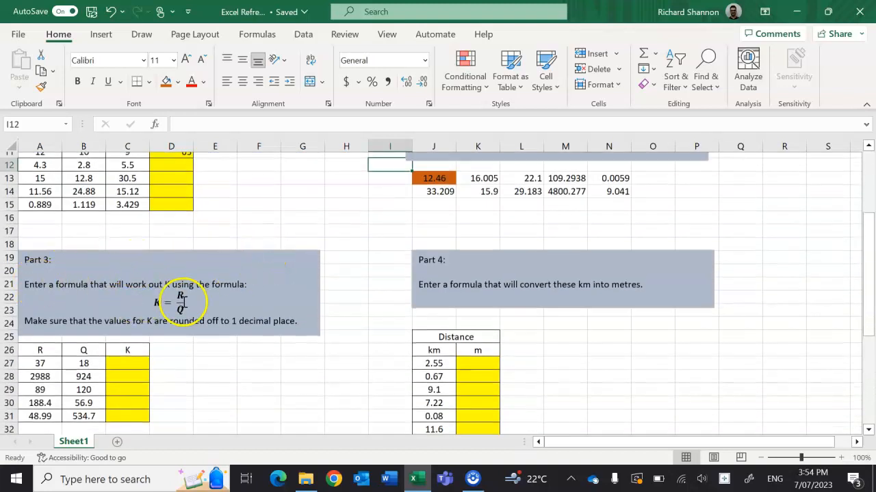
pyautogui.scroll(-1, 205, 357)
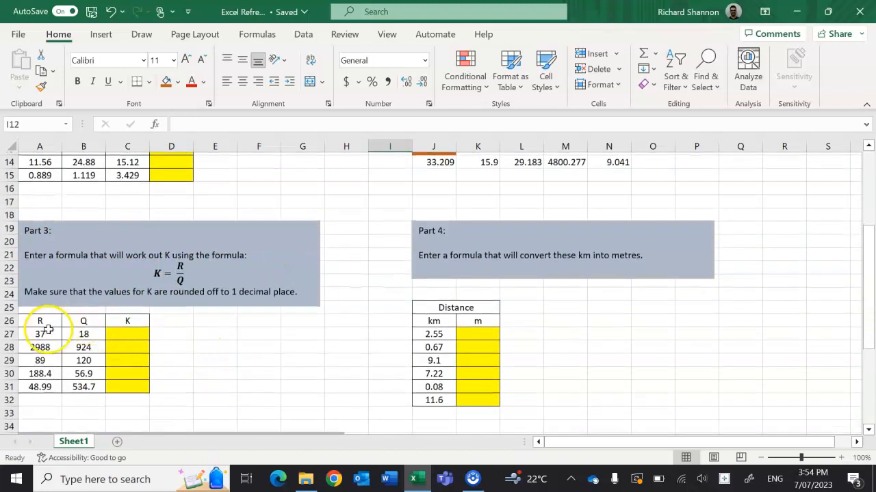
pyautogui.click(125, 335)
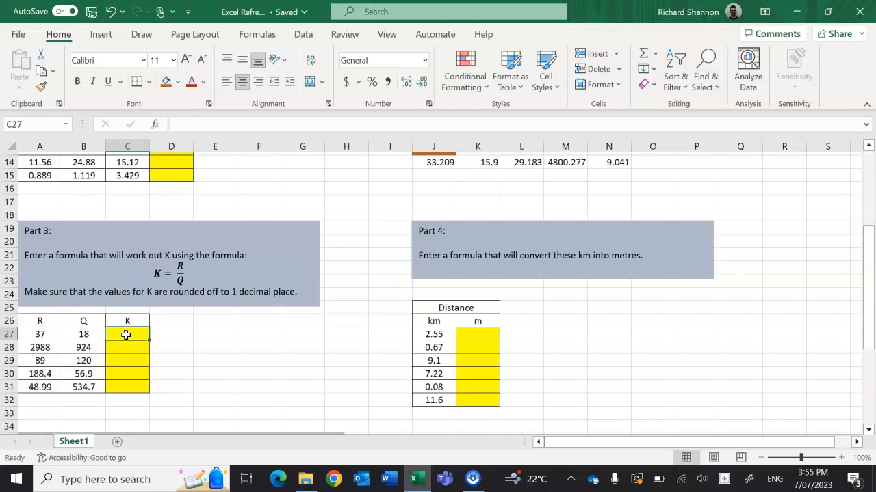
pyautogui.scroll(-1, 271, 357)
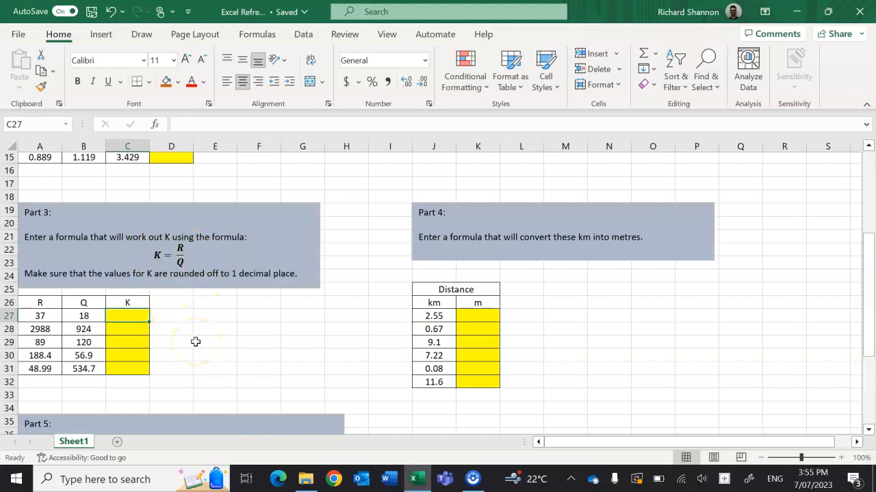
pyautogui.scroll(-2, 225, 333)
pyautogui.scroll(2, 82, 255)
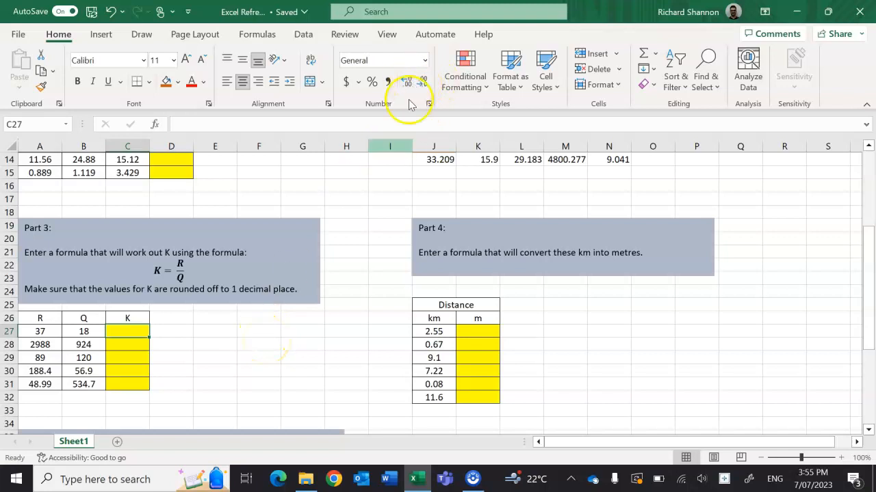
pyautogui.scroll(-5, 334, 322)
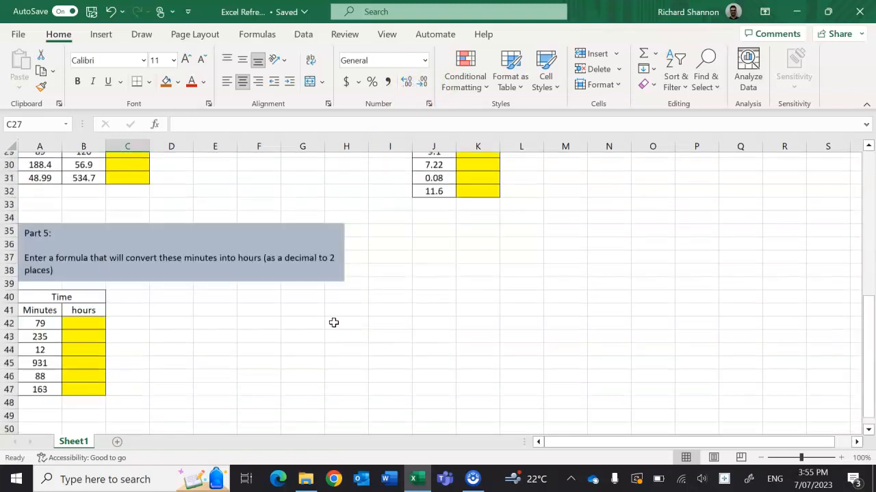
pyautogui.scroll(9, 333, 322)
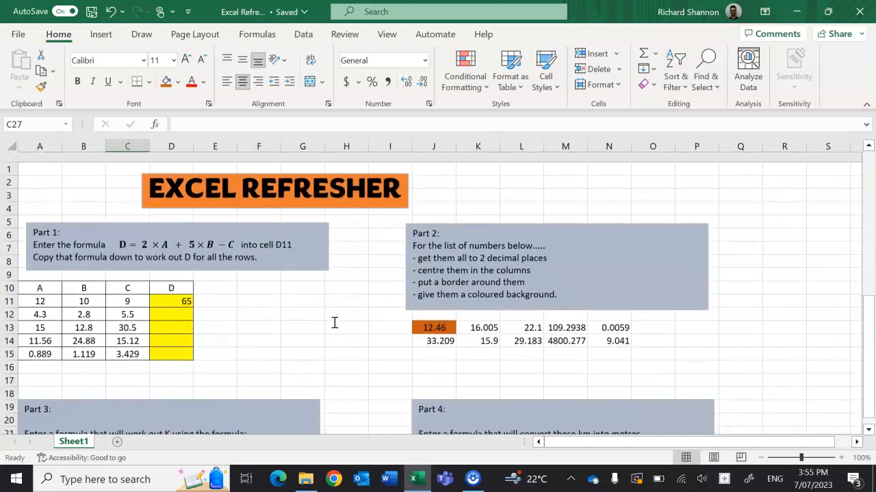